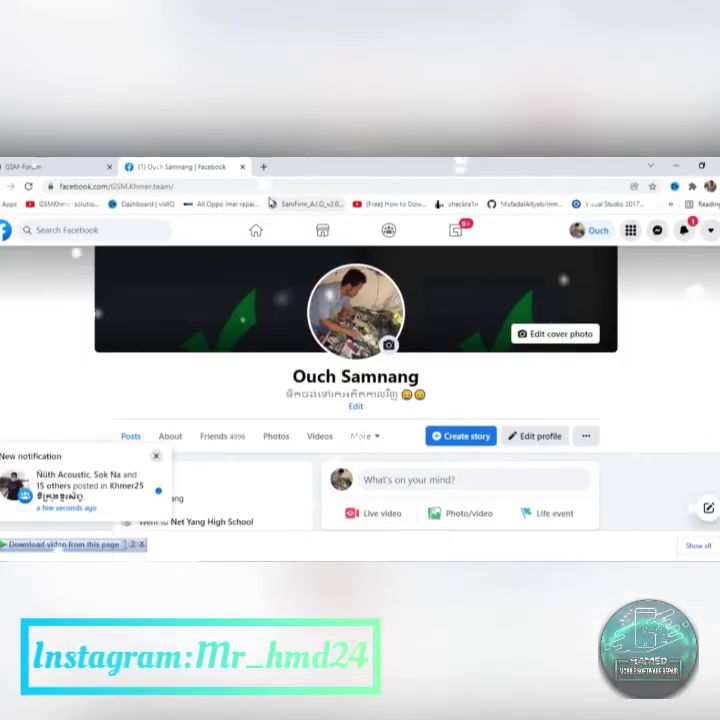
# - Search the web for A125F in a new browser tab
pyautogui.click(263, 166)
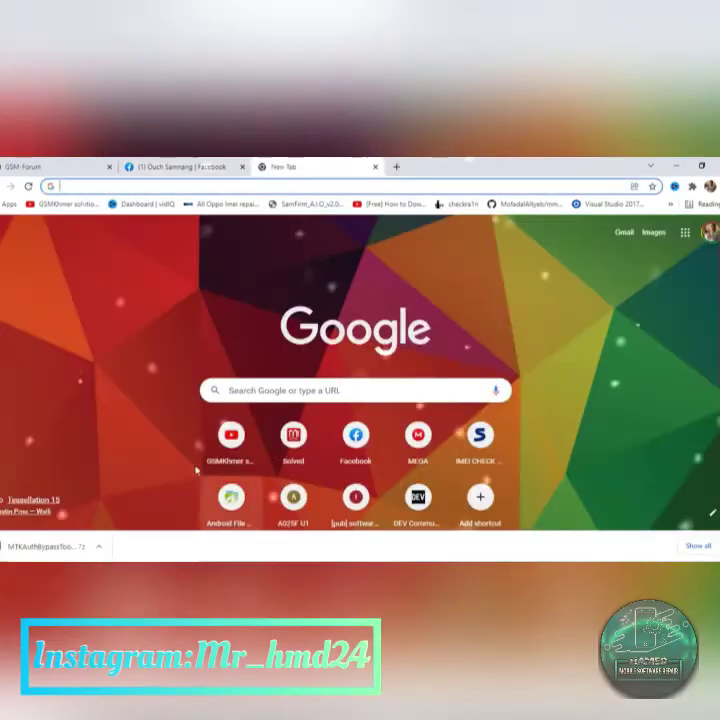
pyautogui.click(249, 391)
pyautogui.write('A125F')
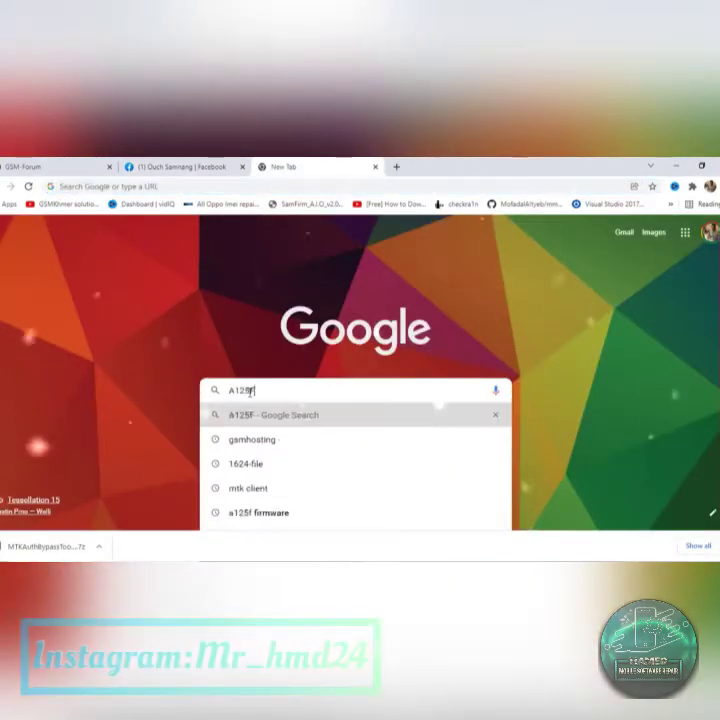
pyautogui.press('Return')
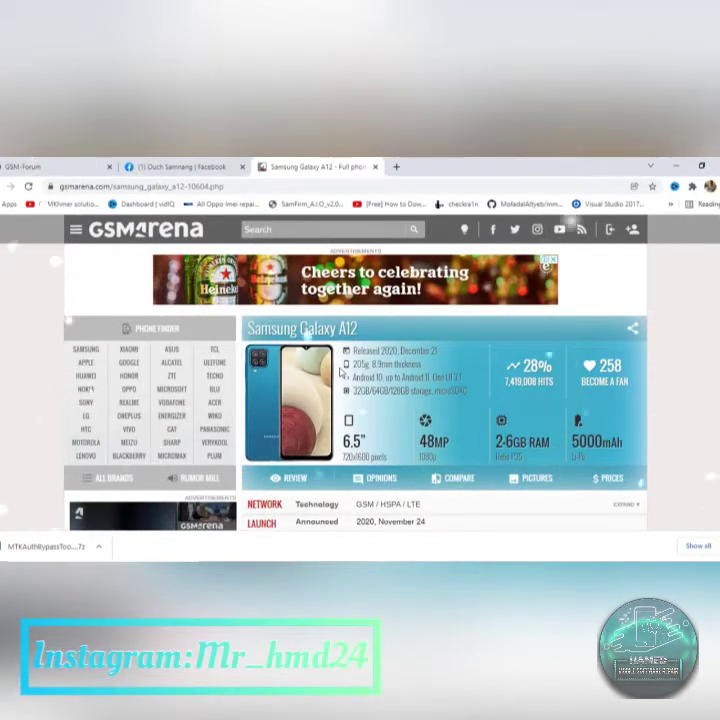
# - Look up the chipset in the Samsung Galaxy A12 specifications on GSMArena and highlight its entry
pyautogui.scroll(-1, 341, 373)
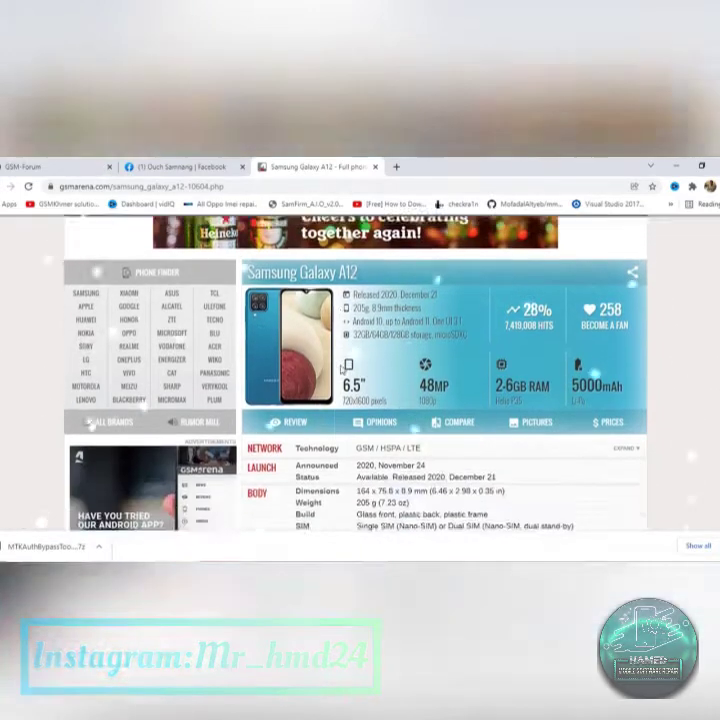
pyautogui.scroll(-5, 343, 367)
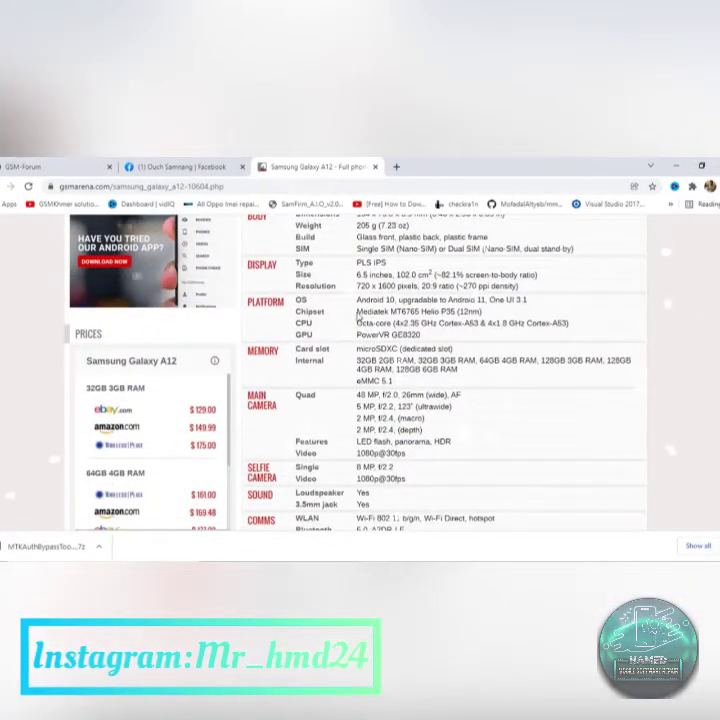
pyautogui.moveTo(388, 311); pyautogui.dragTo(491, 316)
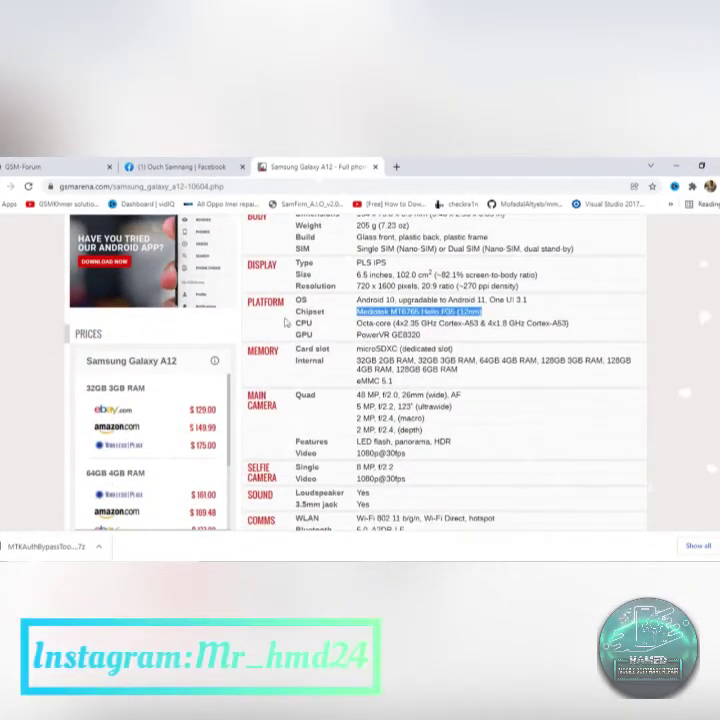
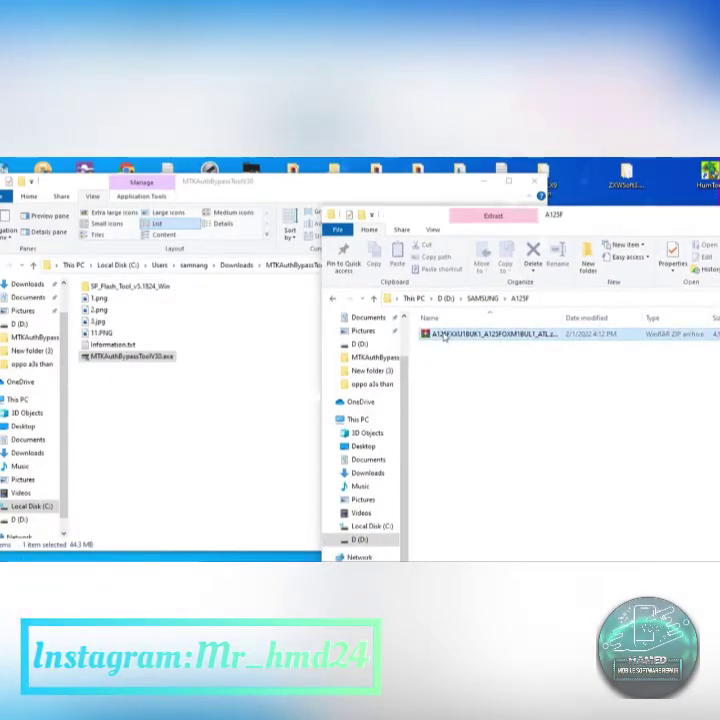
# - Extract the A125FXXU1BUK1_A125FOXM1BUL1_ATL firmware archive into a folder of the same name in D:\SAMSUNG\A125F and refresh the file list
pyautogui.rightClick(455, 335)
pyautogui.click(462, 342)
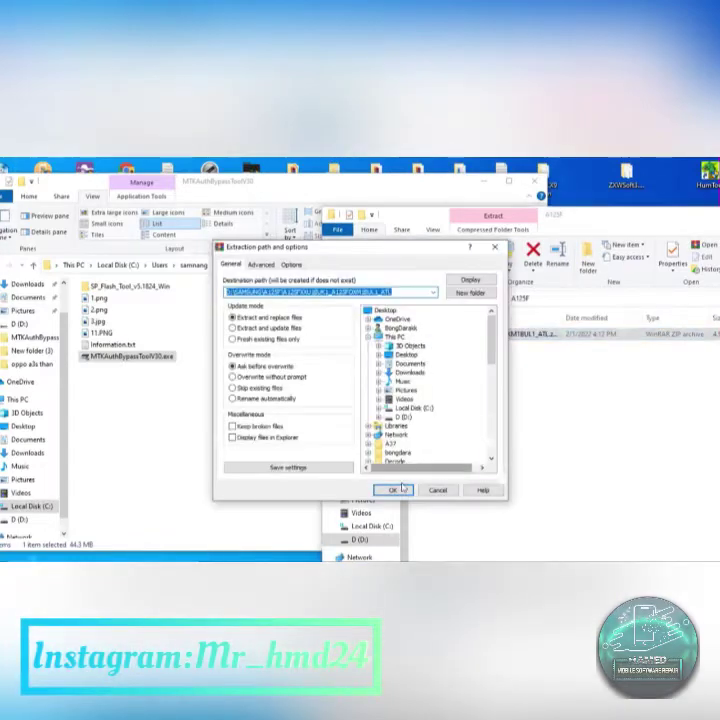
pyautogui.click(399, 489)
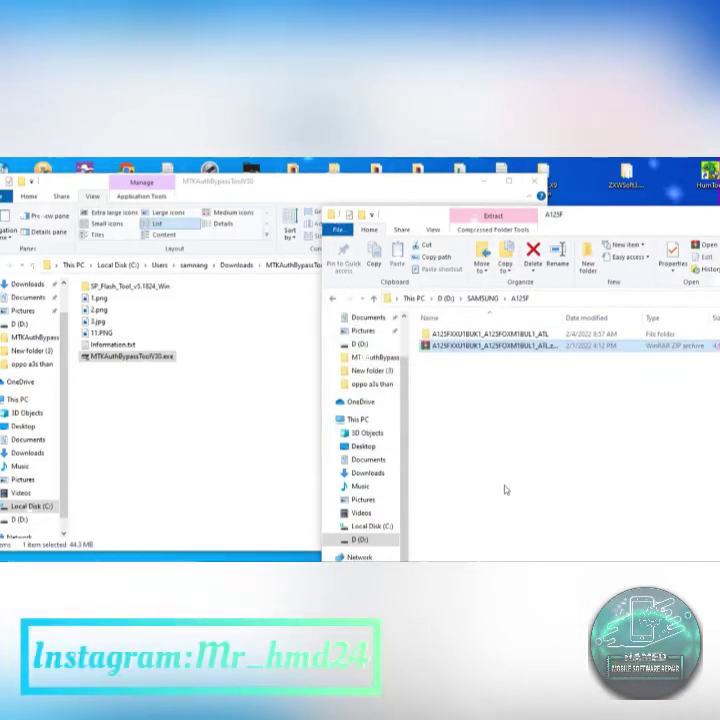
pyautogui.rightClick(492, 391)
pyautogui.click(515, 267)
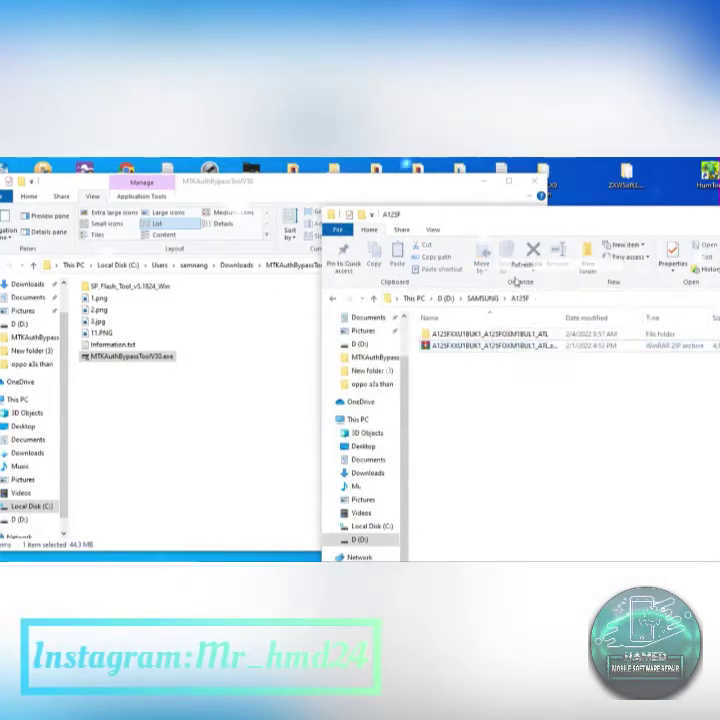
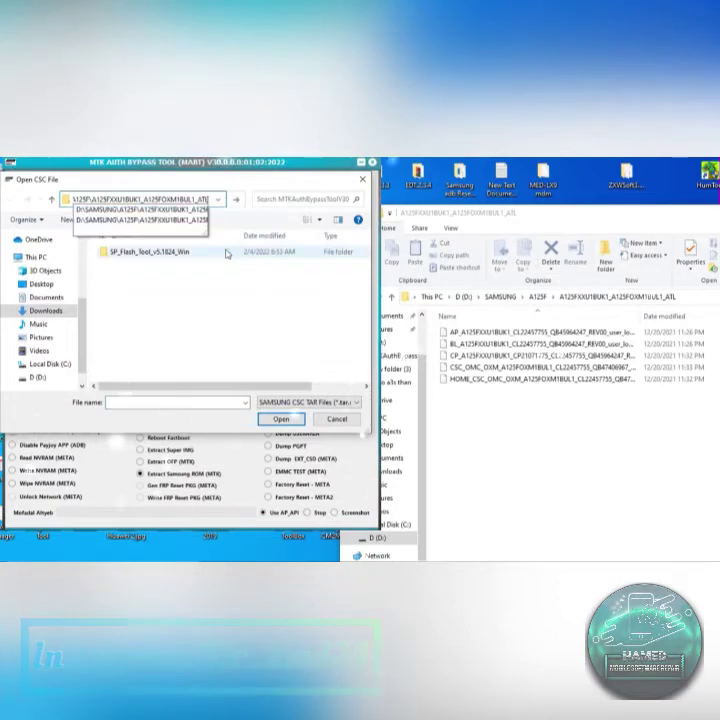
# - Load the CSC_OMC_OXM_A125FOXM1BUL1 file from the extracted firmware folder for Samsung ROM extraction and open the FIRMWARE_UNPACKED output folder
pyautogui.press('Return')
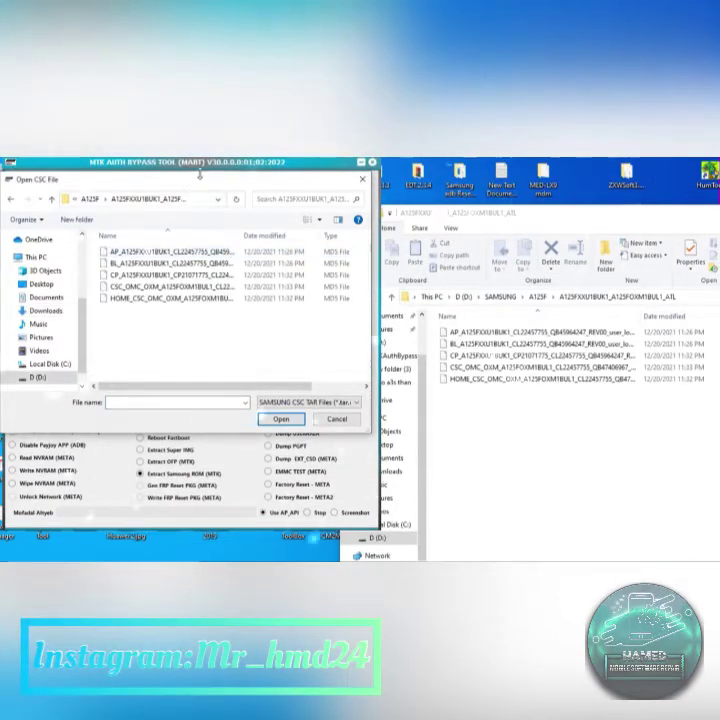
pyautogui.moveTo(188, 186)
pyautogui.mouseDown()
pyautogui.moveTo(200, 186)
pyautogui.moveTo(193, 186)
pyautogui.mouseUp()
pyautogui.click(115, 286)
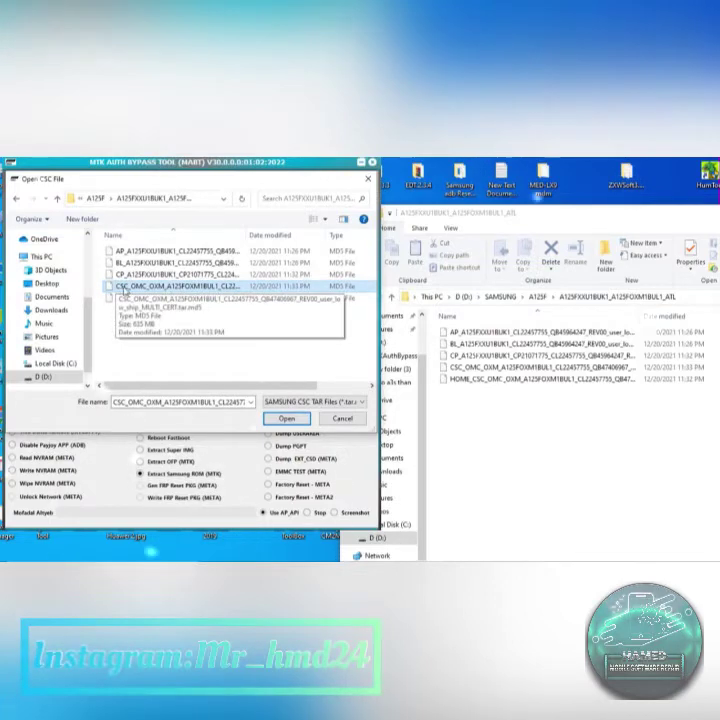
pyautogui.click(284, 419)
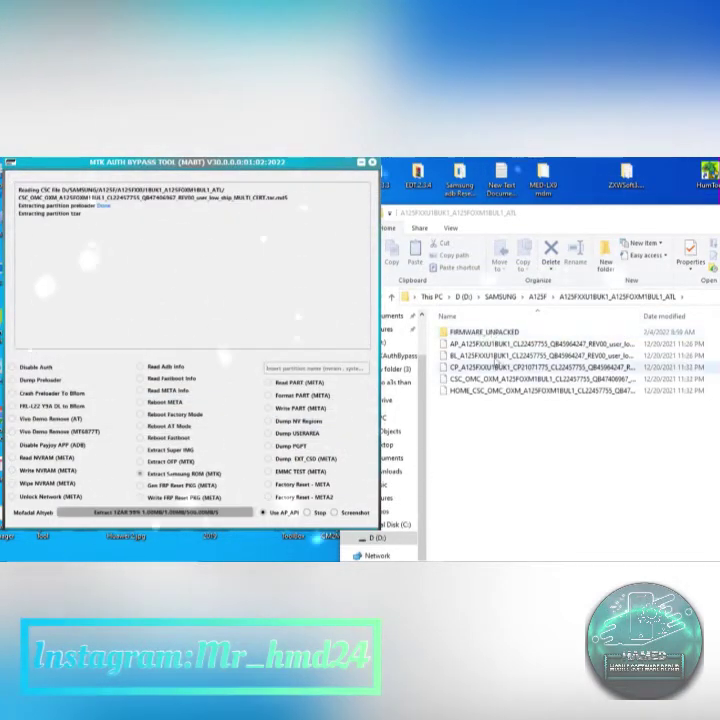
pyautogui.doubleClick(492, 333)
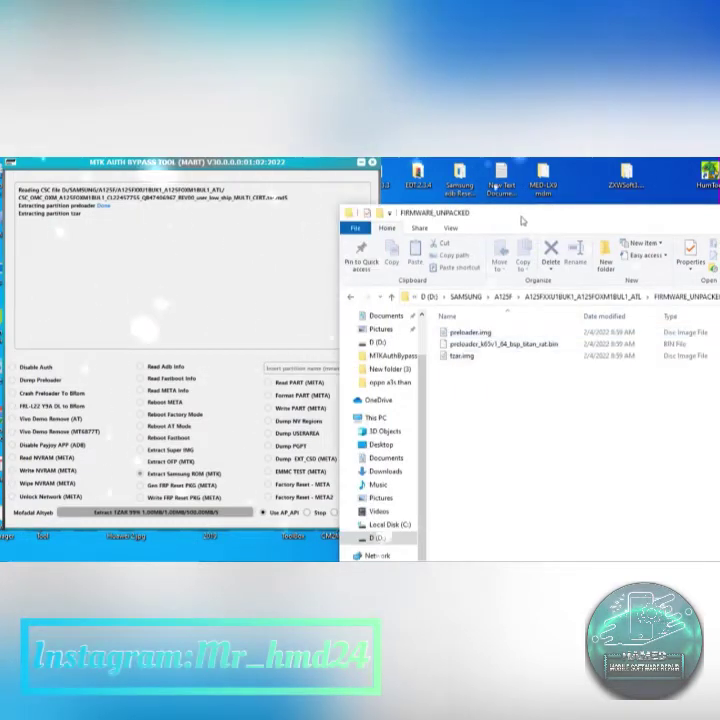
pyautogui.moveTo(517, 220); pyautogui.dragTo(447, 201)
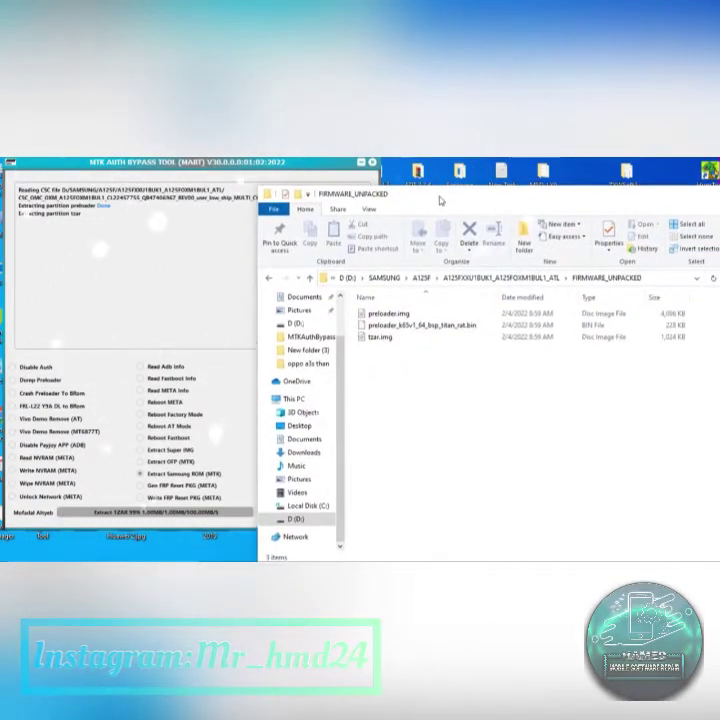
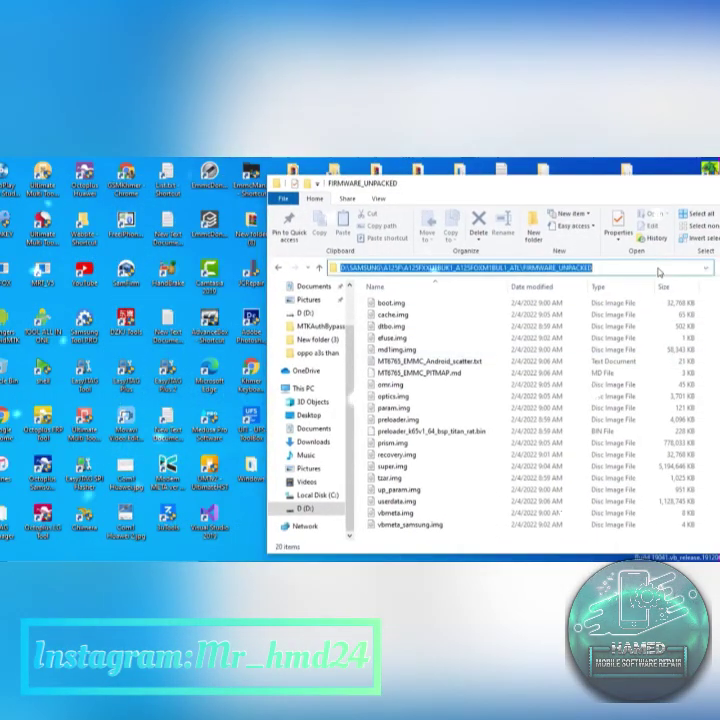
# - Launch flash_tool.exe from the SP_Flash_Tool_v5.1824_Win folder
pyautogui.moveTo(294, 560)
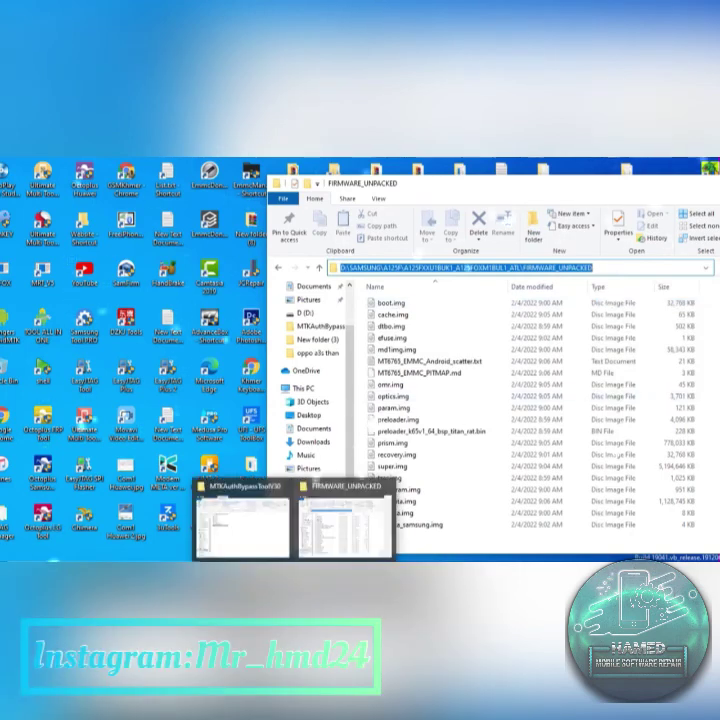
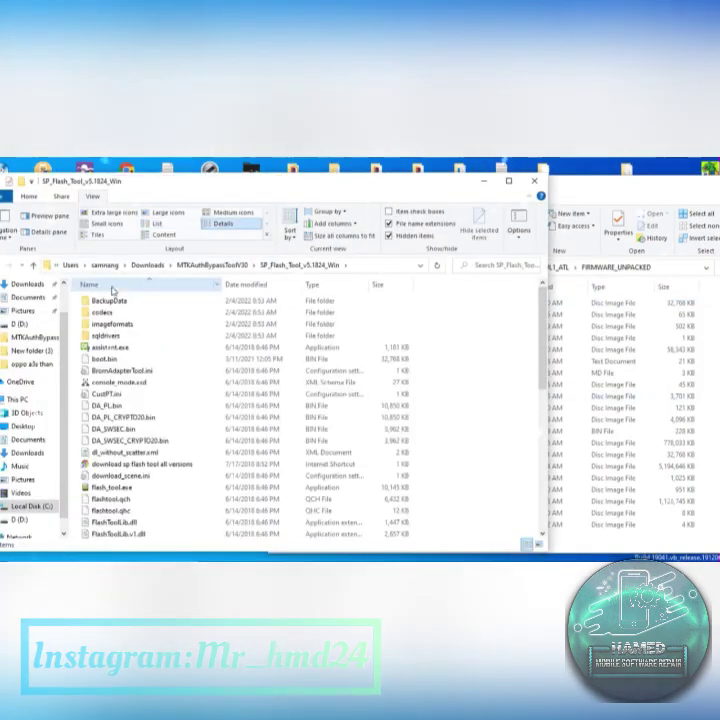
pyautogui.click(113, 462)
pyautogui.doubleClick(113, 462)
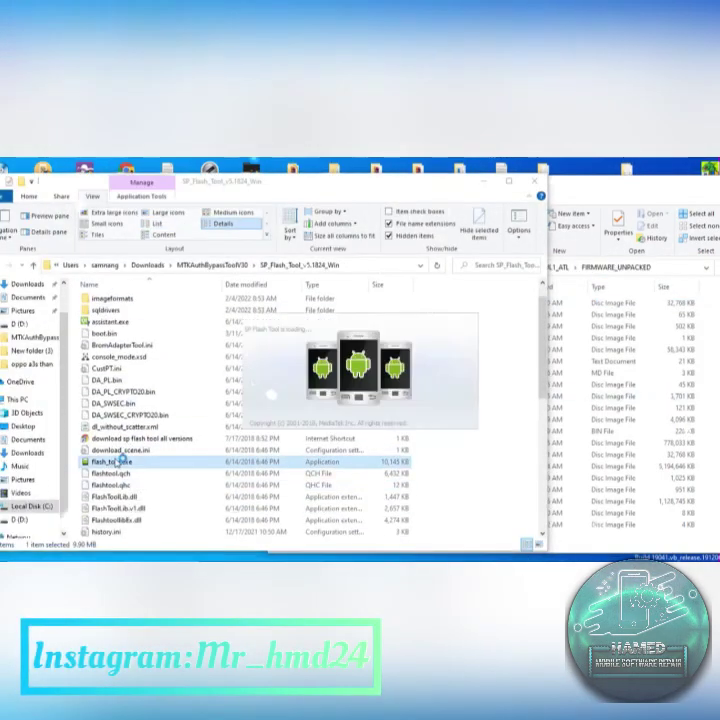
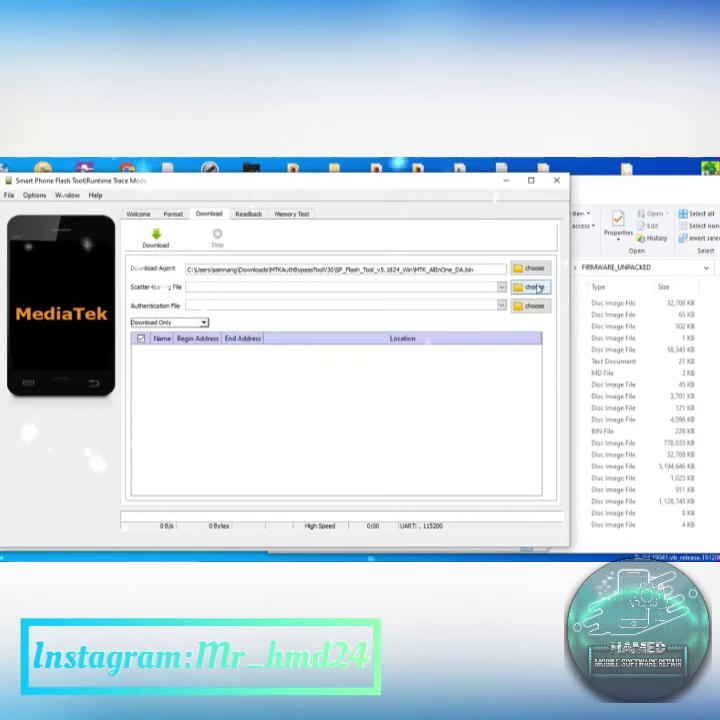
# - Load MT6765_EMMC_Android_scatter.txt from the FIRMWARE_UNPACKED folder as the scatter-loading file and review the partition list
pyautogui.click(530, 287)
pyautogui.click(205, 217)
pyautogui.rightClick(207, 219)
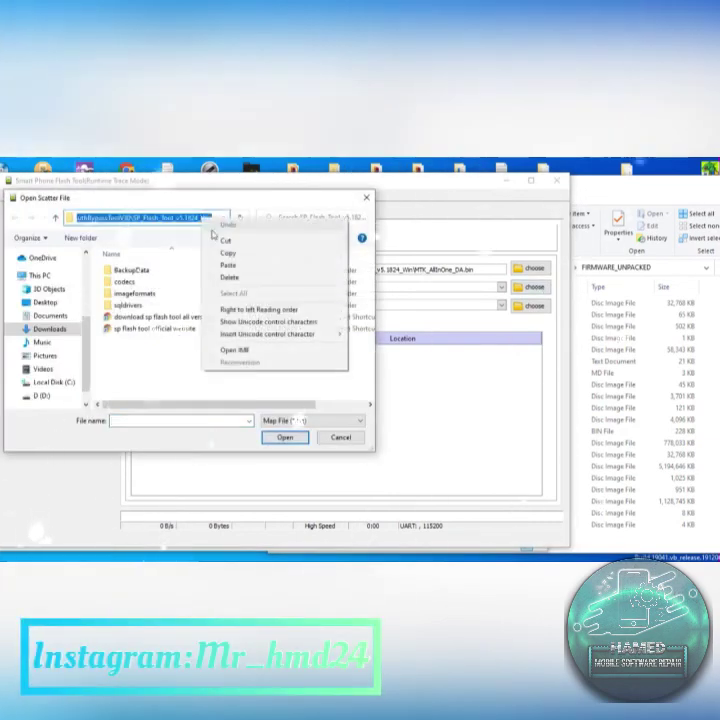
pyautogui.click(224, 266)
pyautogui.press('Return')
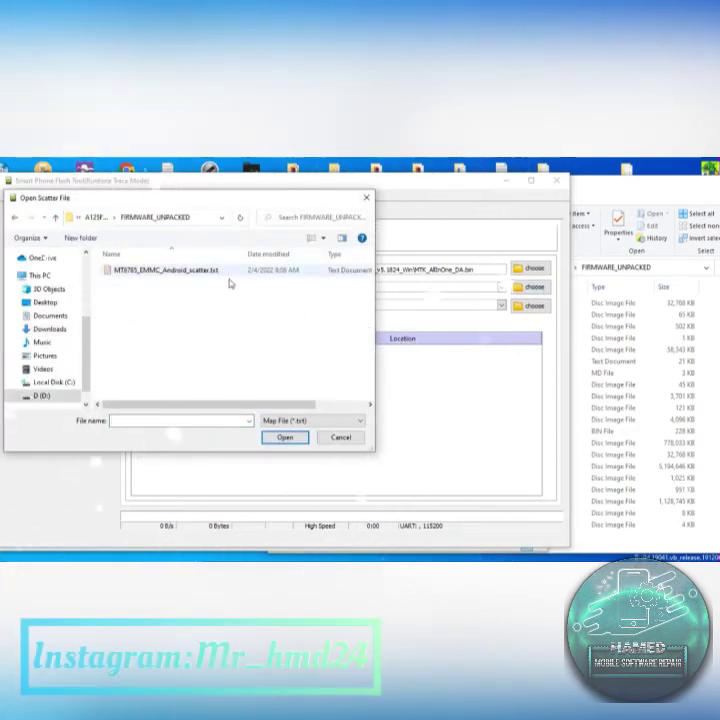
pyautogui.click(154, 271)
pyautogui.click(276, 440)
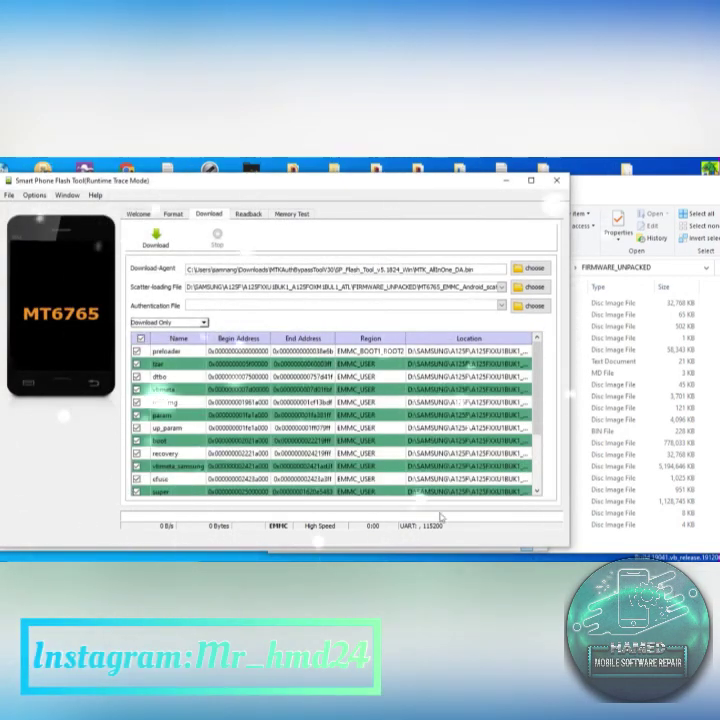
pyautogui.moveTo(536, 380); pyautogui.dragTo(538, 488)
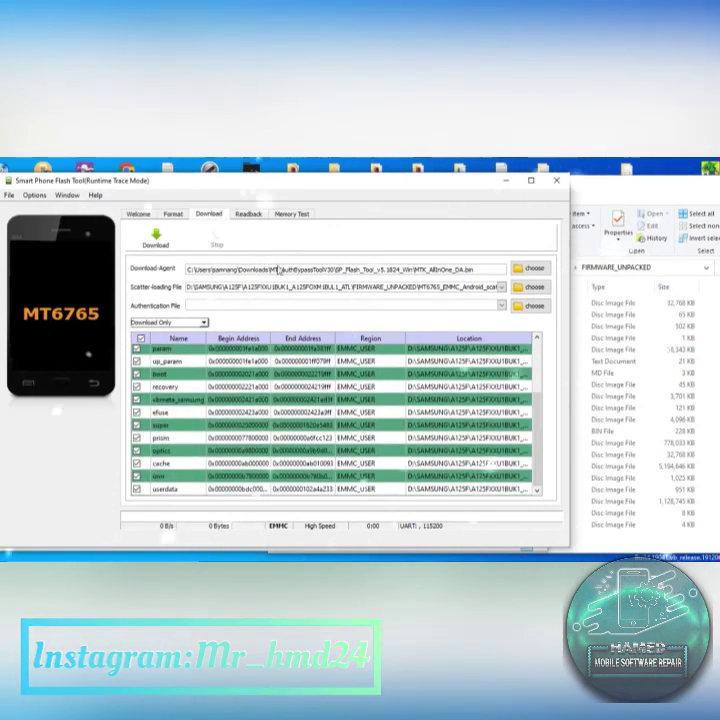